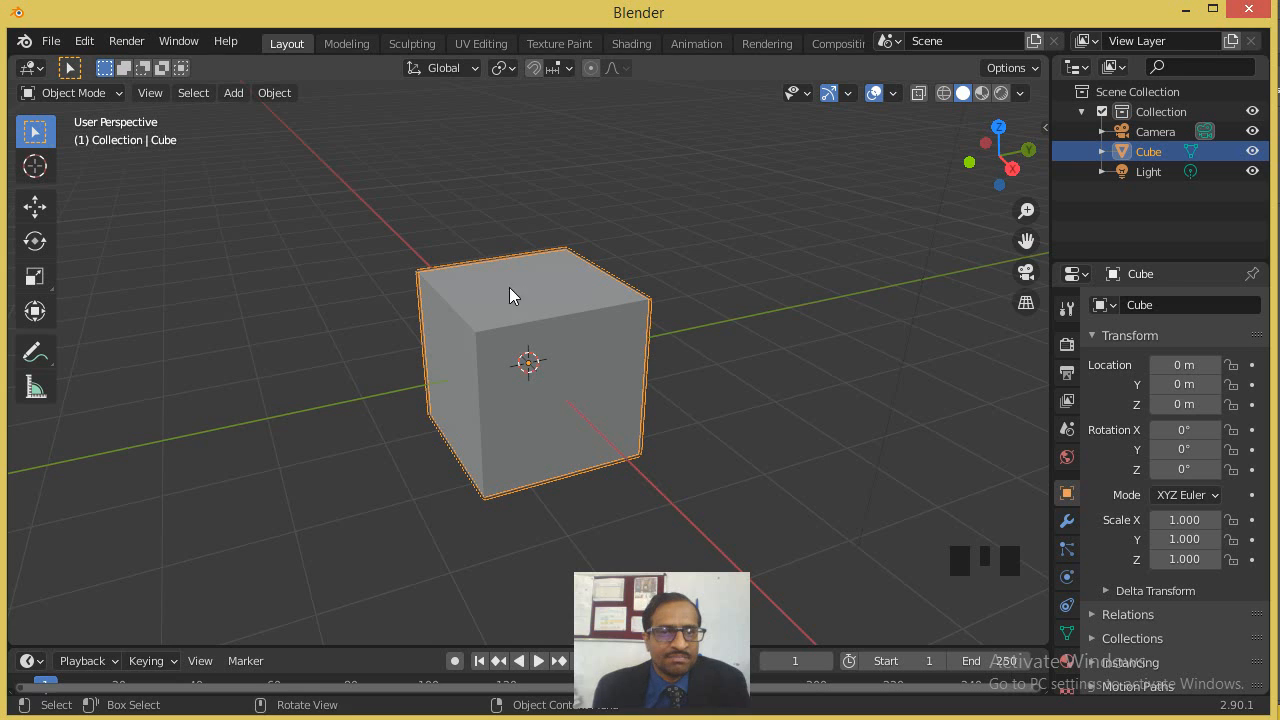
Step: Enter Edit Mode on the cube and, in vertex select mode, move the near top corner vertex inward with the Move tool
scroll(486, 352, "up", 2)
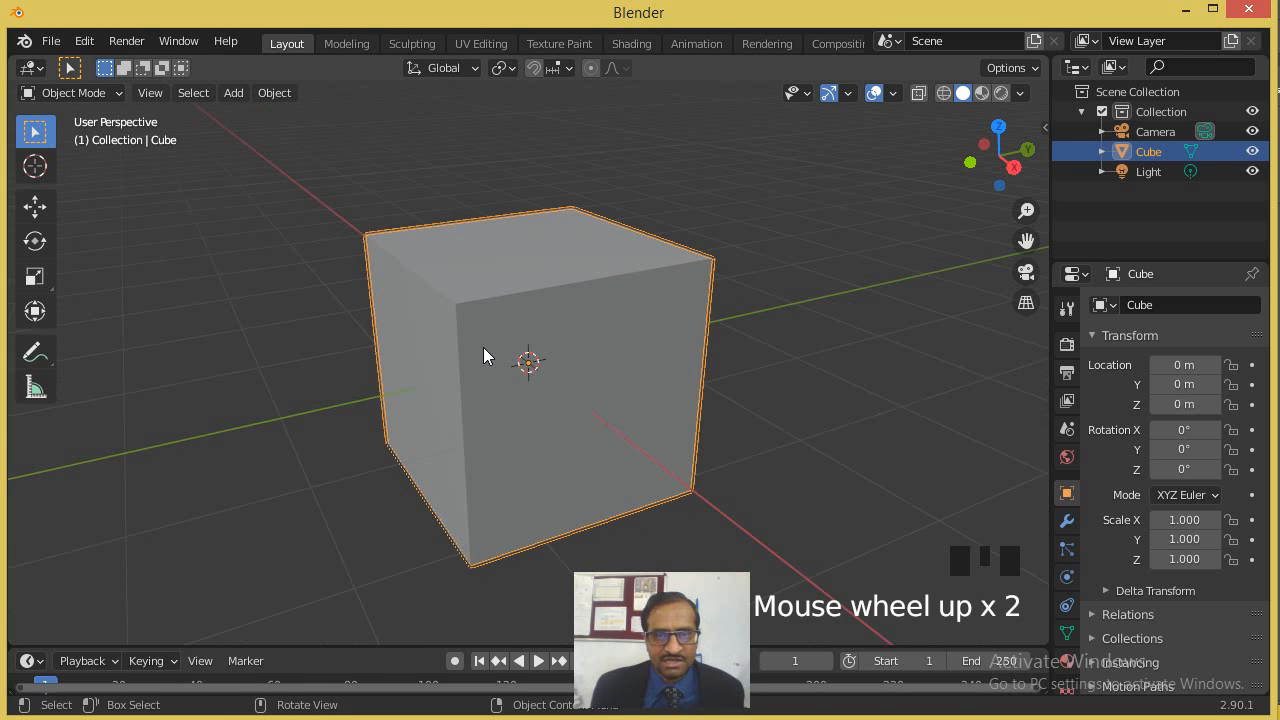
mouse_move(483, 347)
middle_mouse_down()
mouse_move(463, 366)
mouse_move(489, 369)
middle_mouse_up()
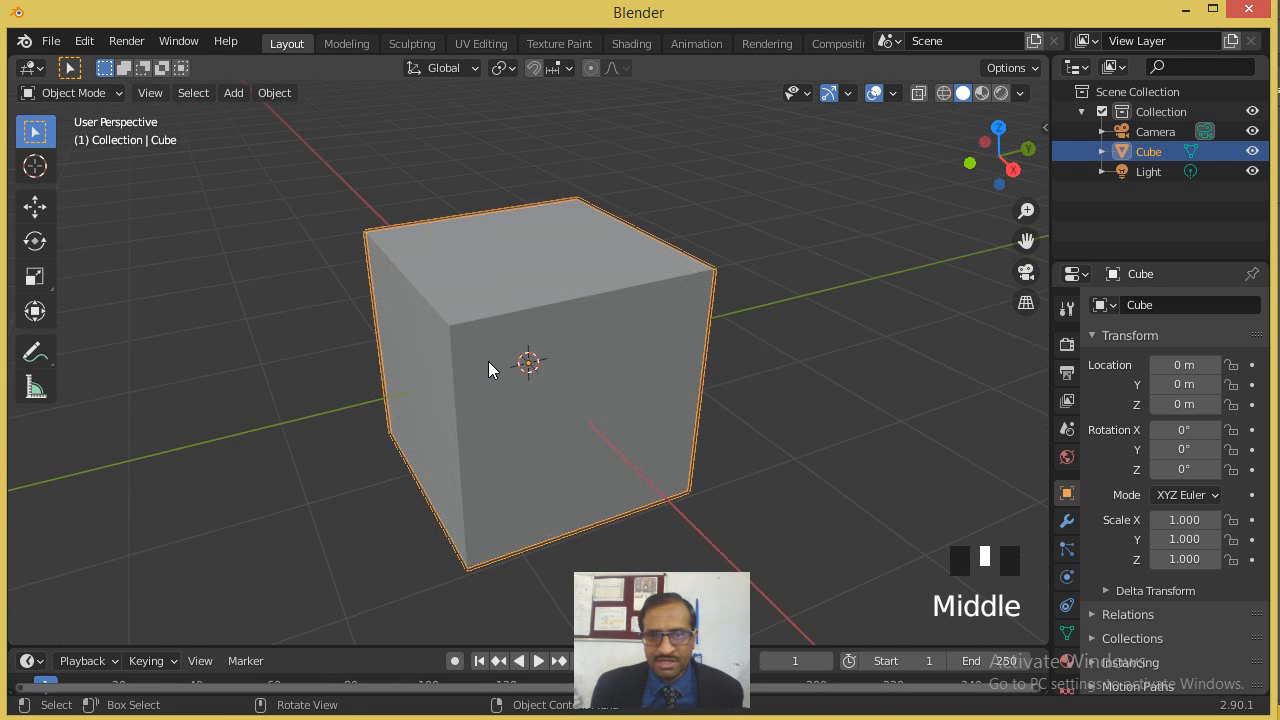
key("Tab")
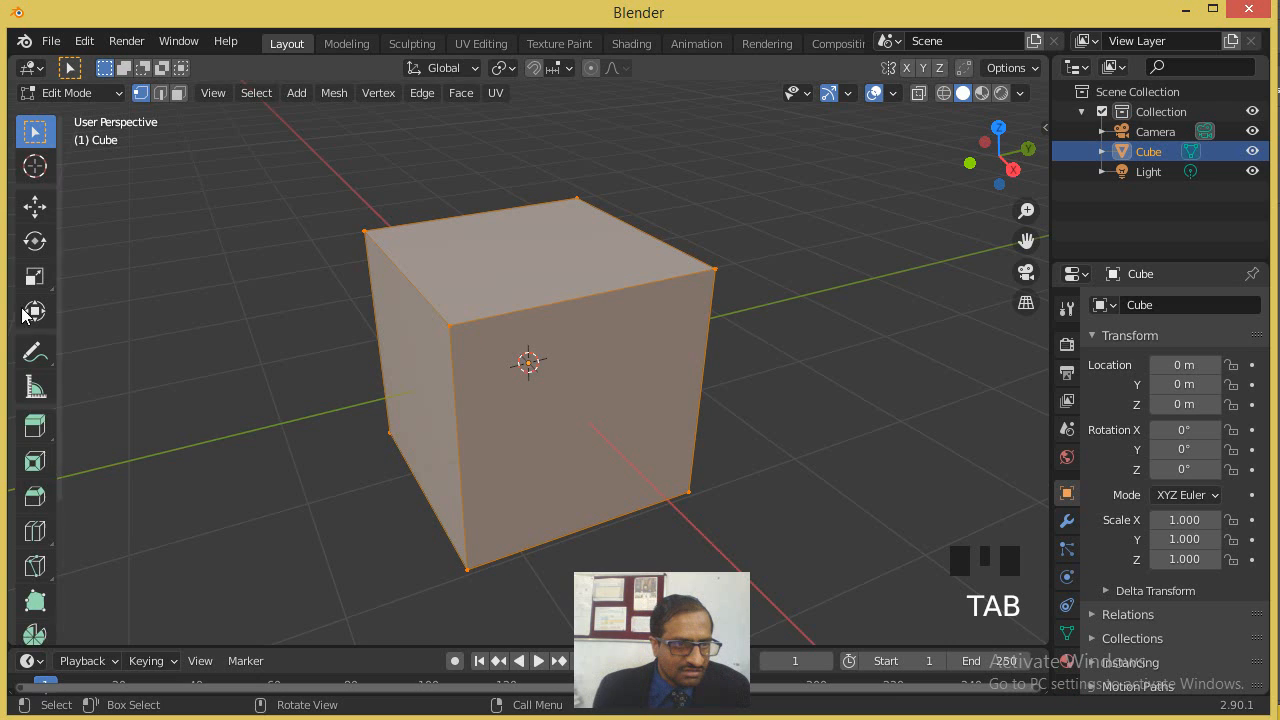
left_click(141, 93)
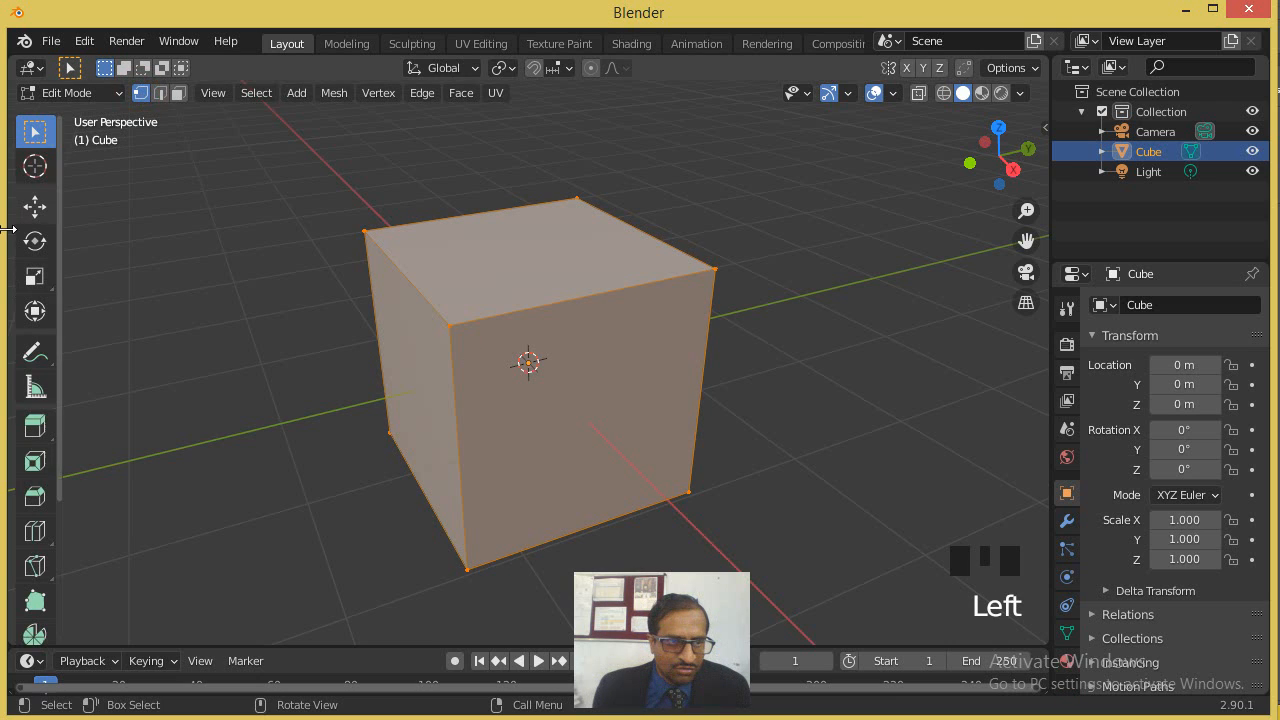
left_click(35, 207)
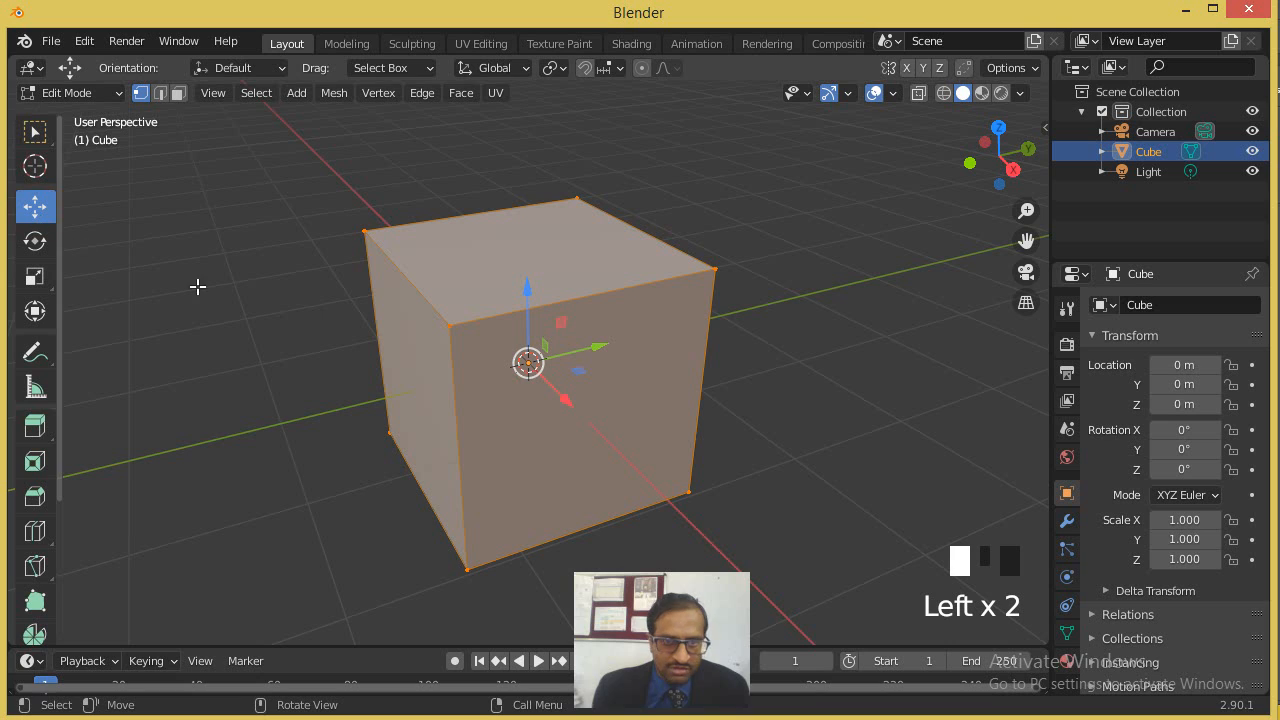
left_click(448, 324)
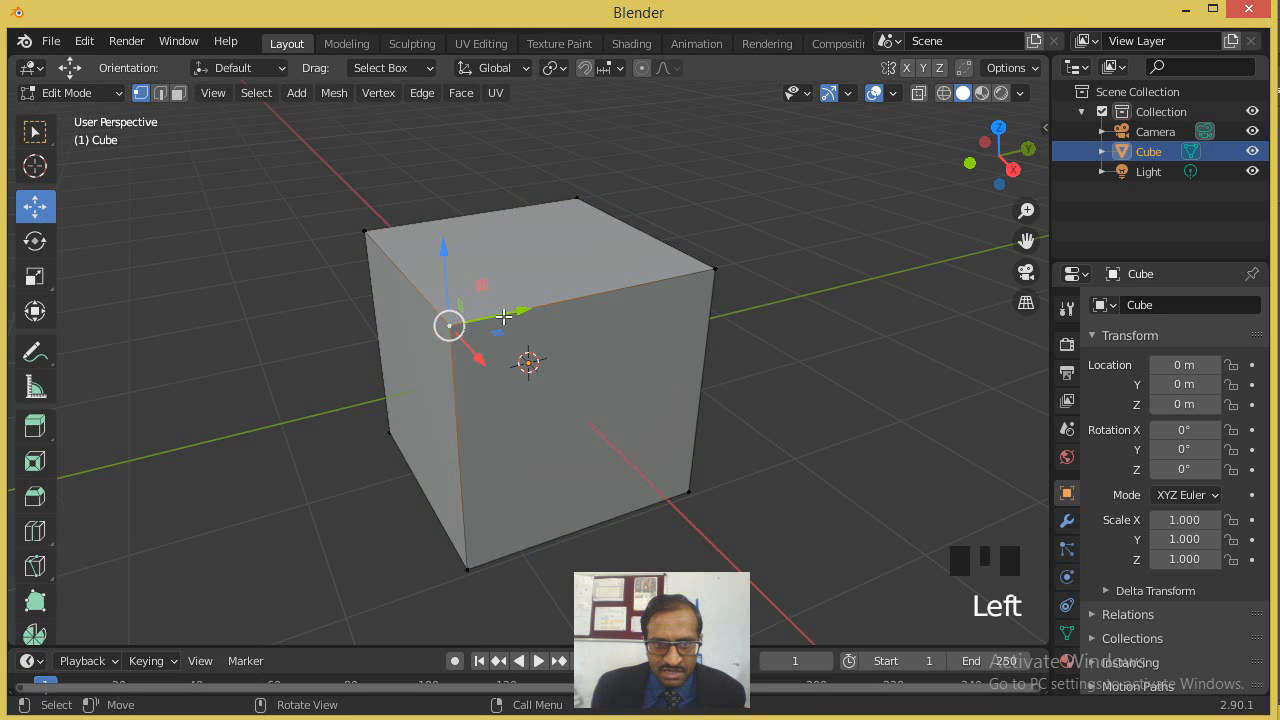
left_click_drag(448, 324, 534, 322)
left_click(801, 285)
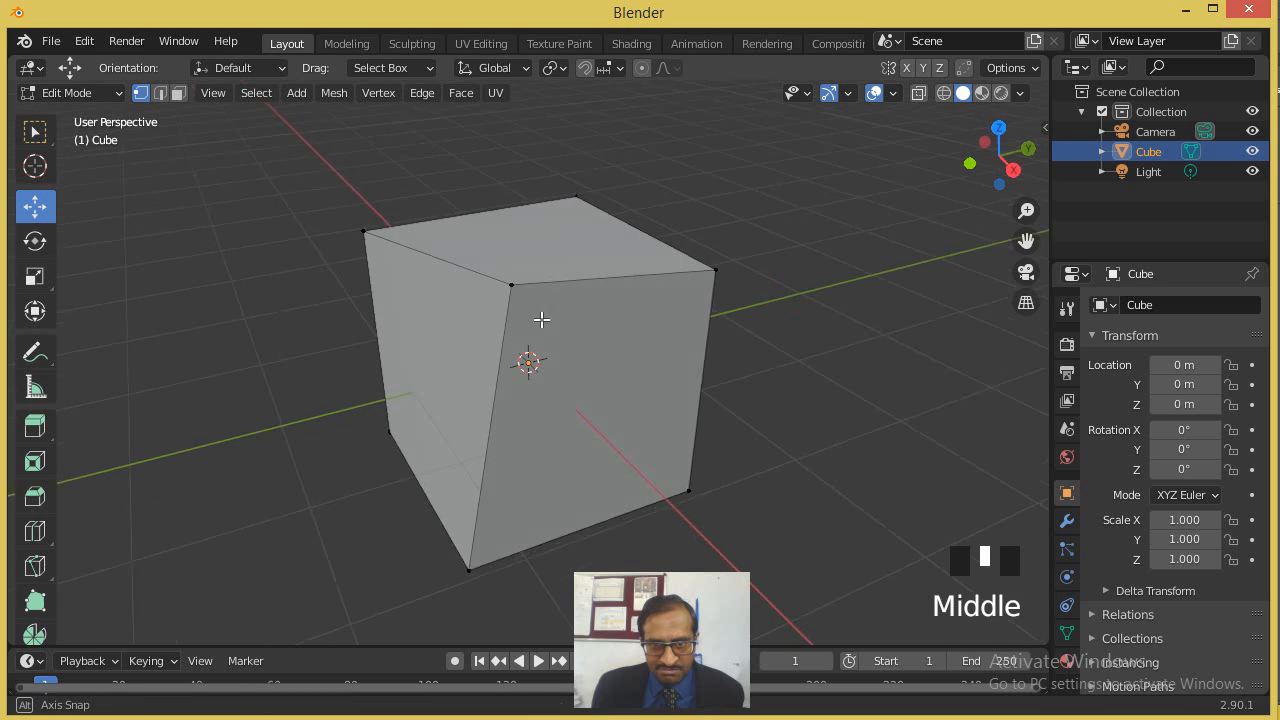
Step: Select the displaced top corner vertex of the cube again
middle_click_drag(534, 320, 606, 340)
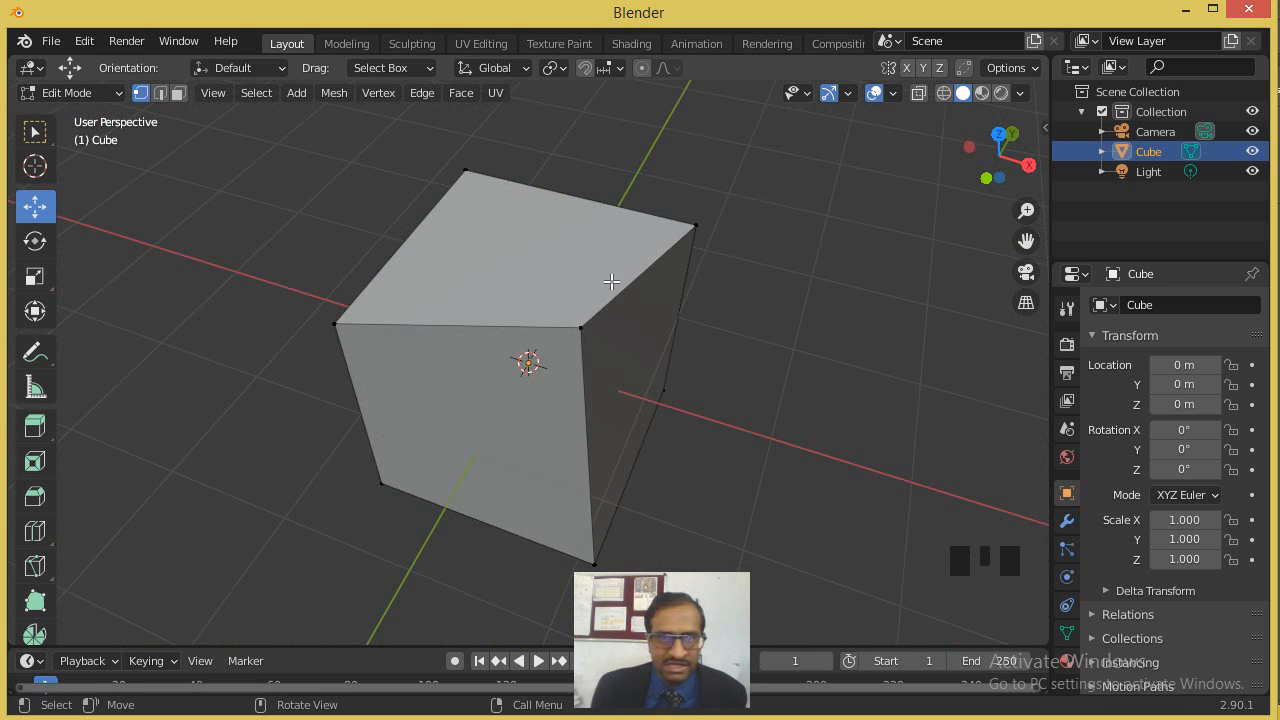
middle_click_drag(580, 474, 481, 373)
scroll(481, 373, "up", 1)
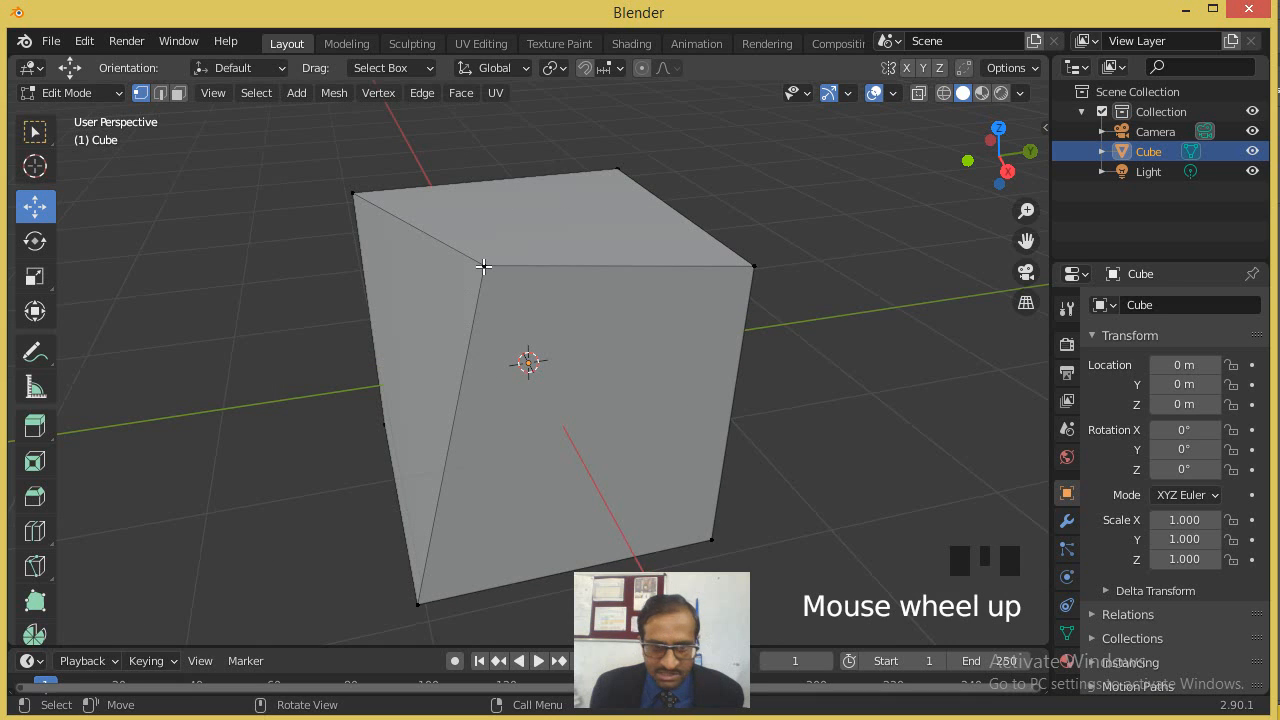
middle_click_drag(460, 374, 414, 358)
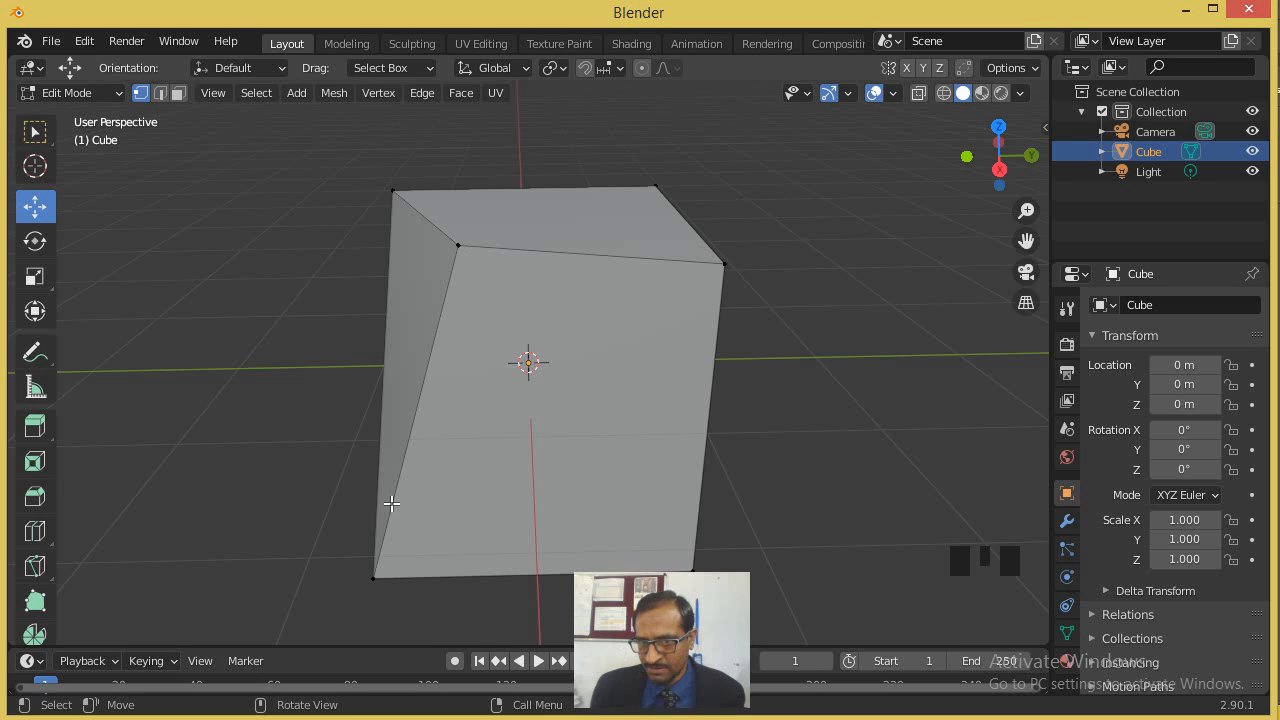
left_click(457, 247)
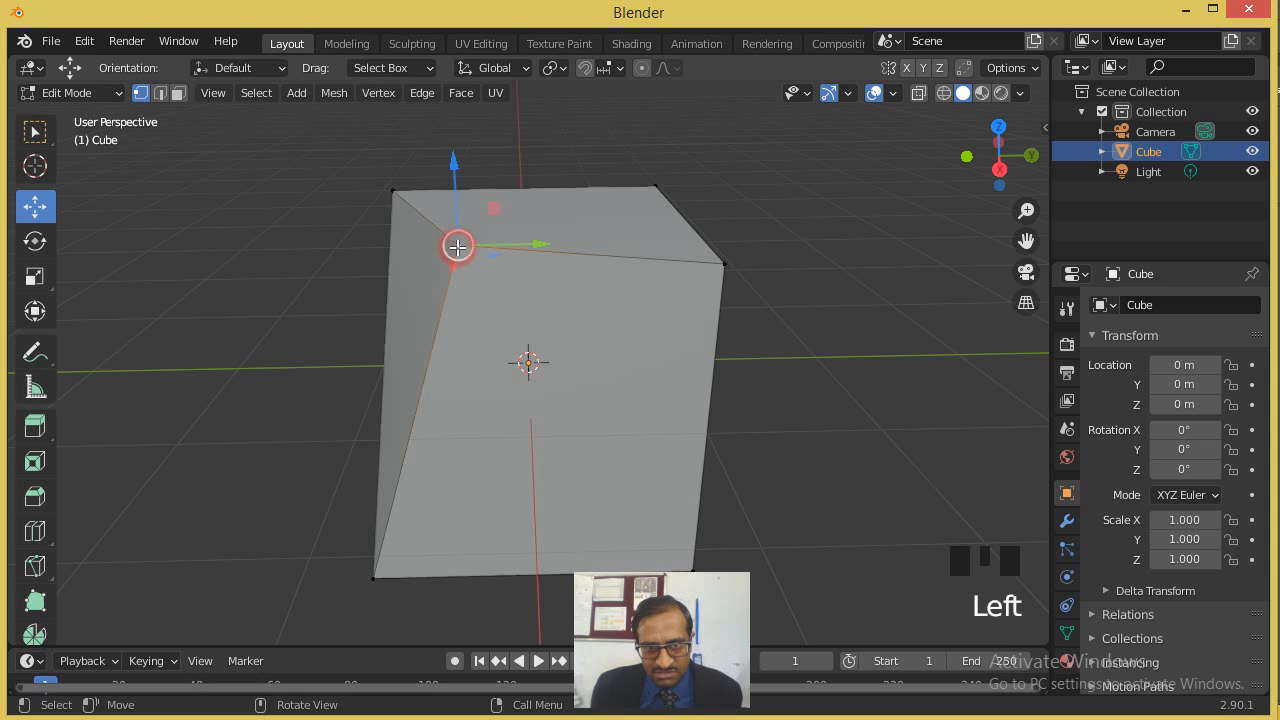
Step: Try moving the selected corner vertex vertically and freely with the Move tool, undoing each move
left_click_drag(452, 167, 458, 282)
key("ctrl+z")
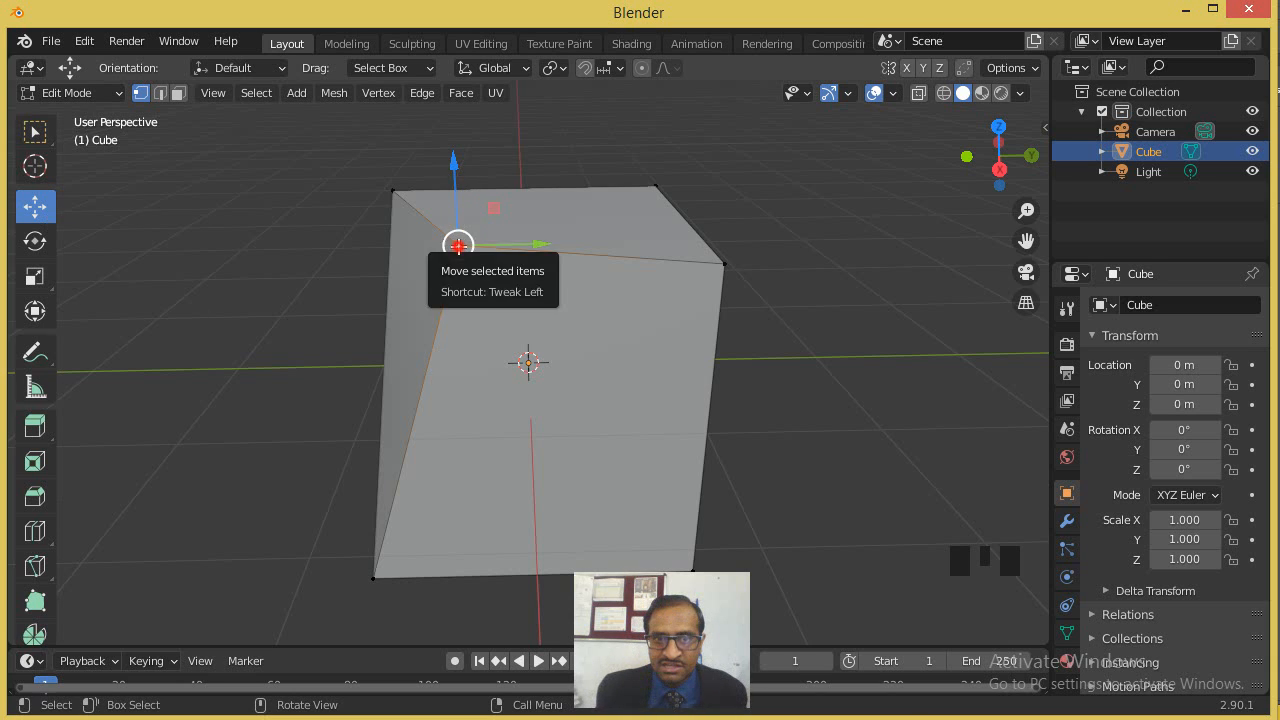
left_click_drag(457, 243, 452, 300)
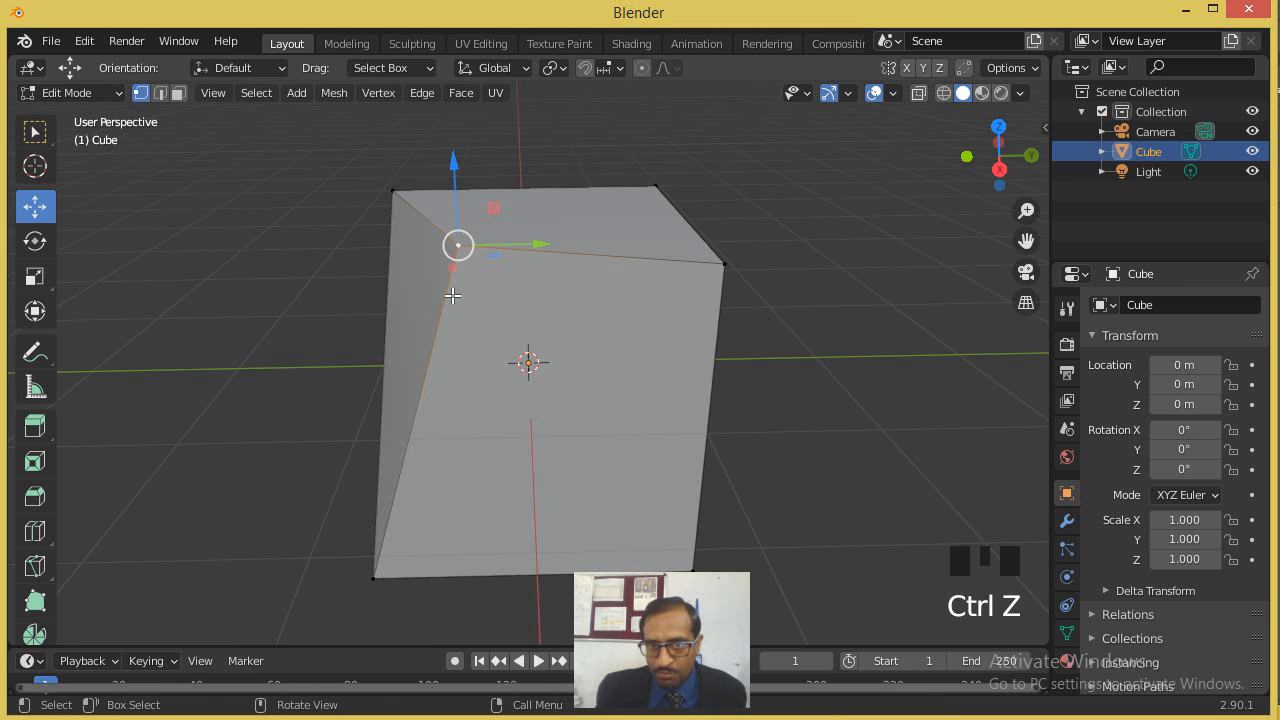
key("ctrl+z")
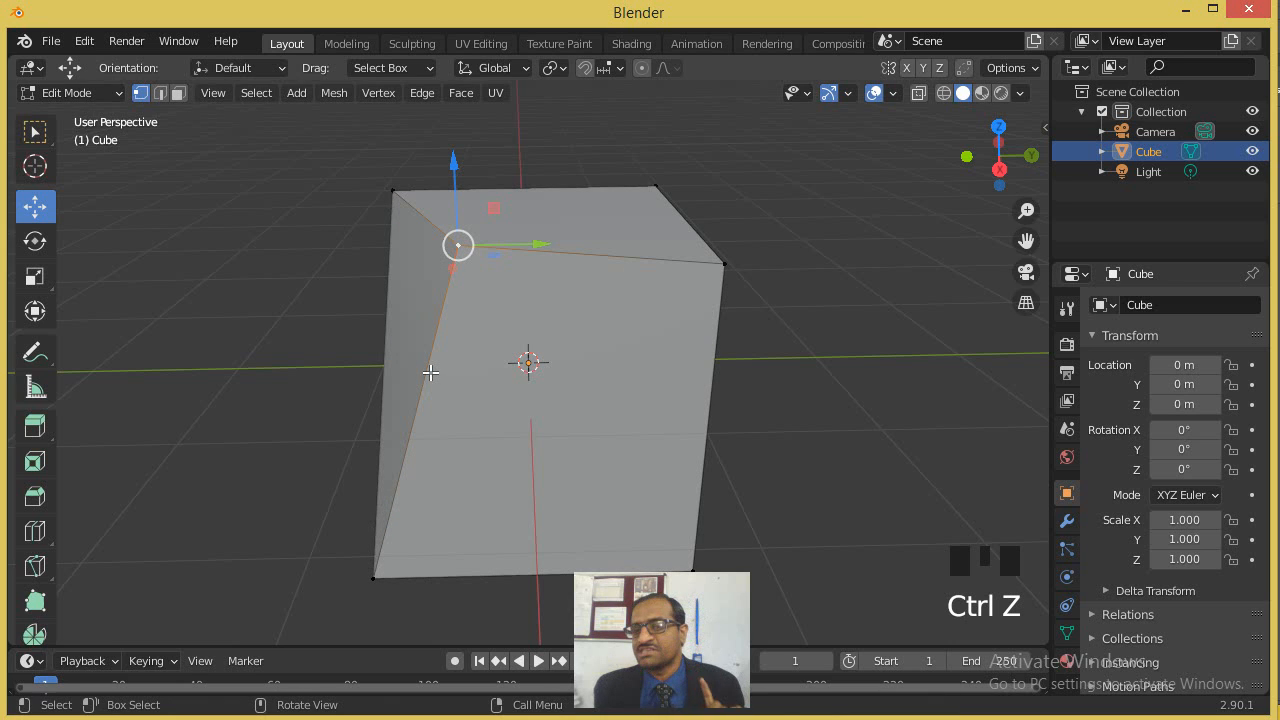
Step: Use Vertex Slide to slide the selected corner vertex along its adjoining edges, ending partway down the slanted front edge
scroll(35, 560, "down", 6)
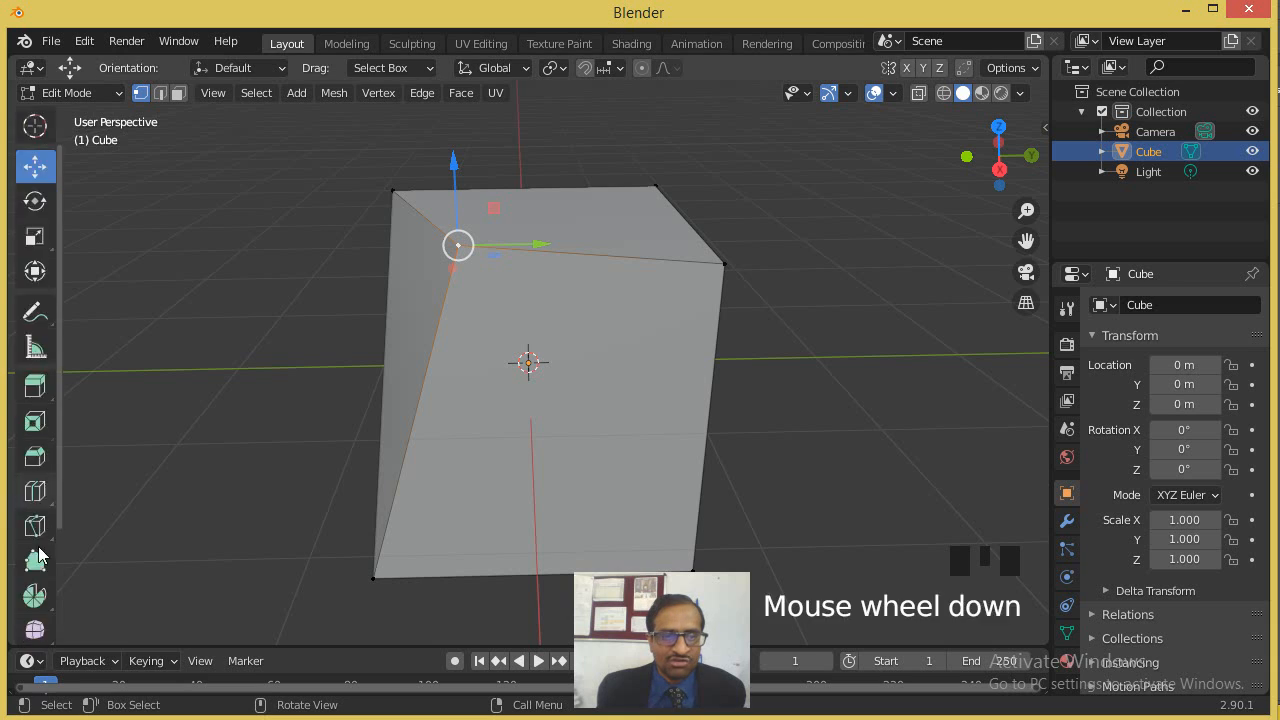
left_click(33, 514)
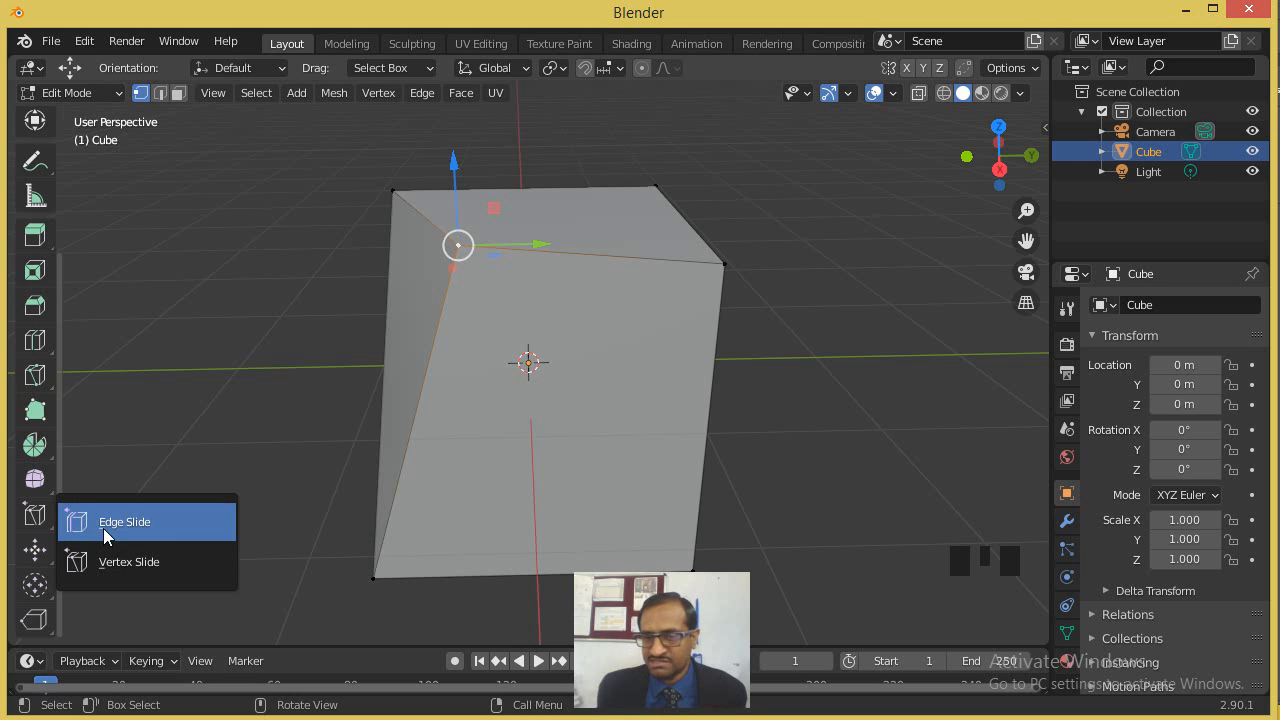
left_click(117, 562)
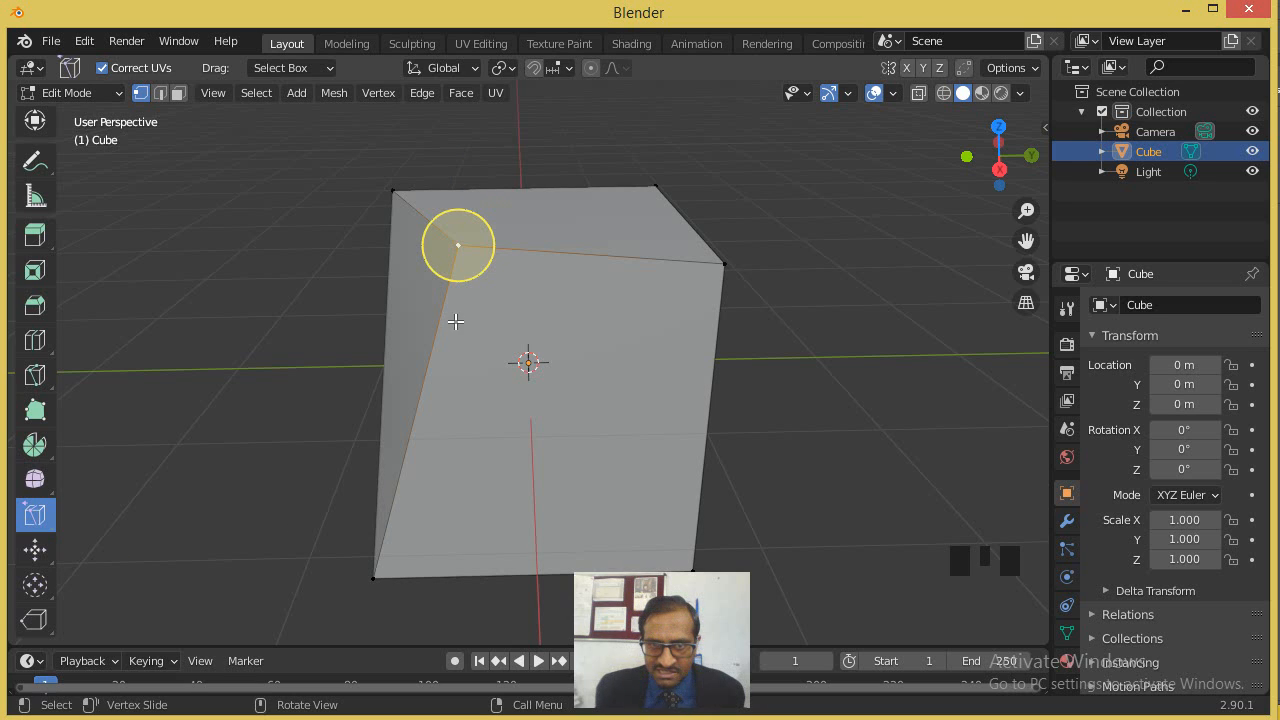
left_click_drag(457, 244, 534, 268)
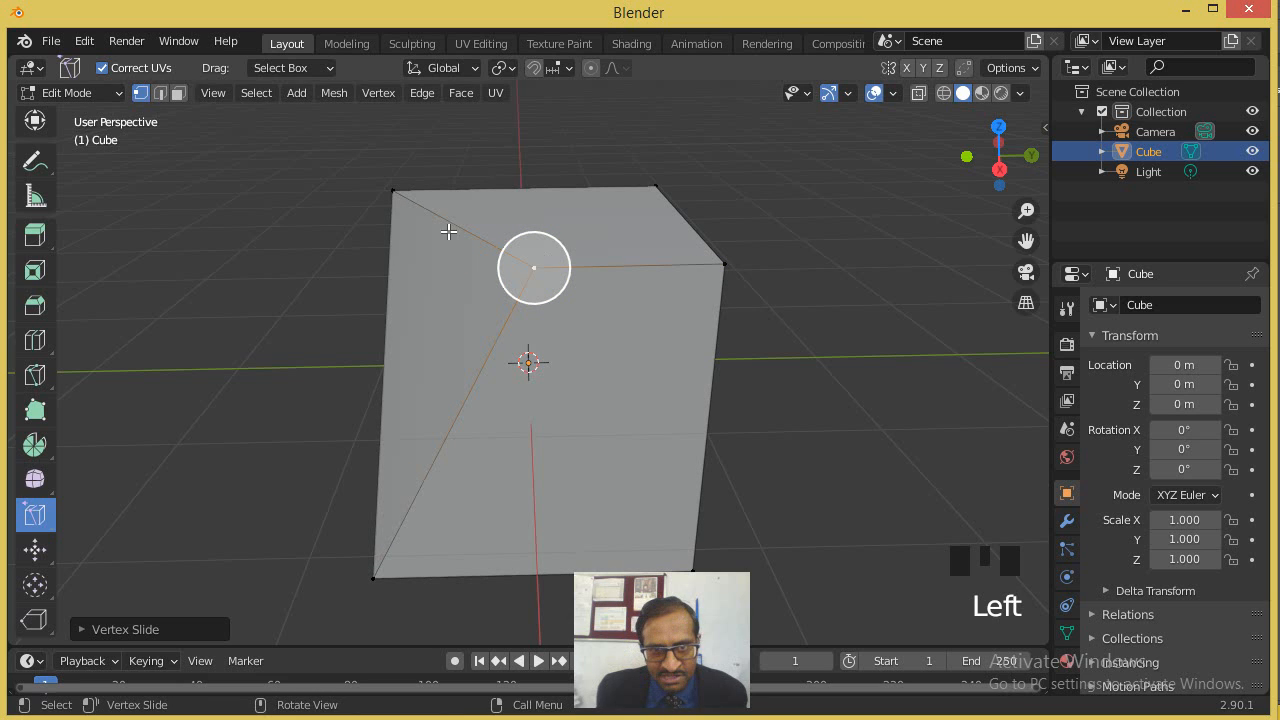
mouse_move(533, 267)
left_mouse_down()
mouse_move(466, 223)
mouse_move(523, 254)
left_mouse_up()
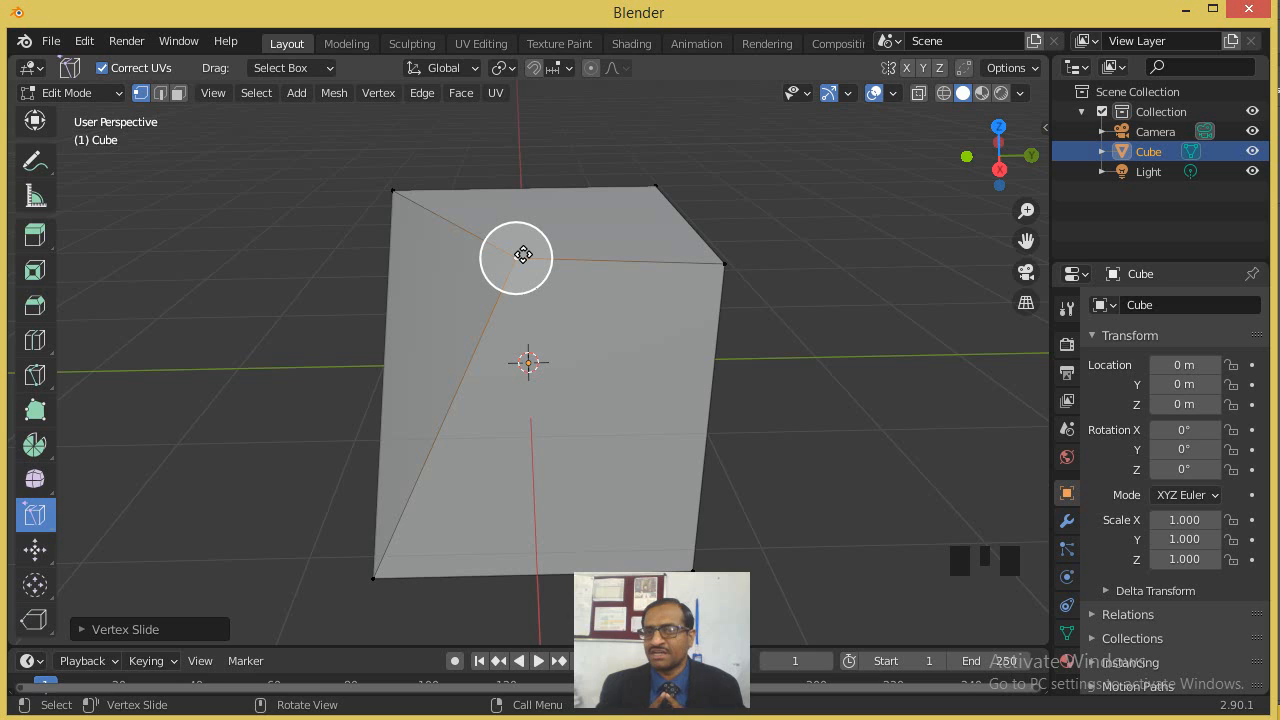
left_click_drag(523, 254, 485, 327)
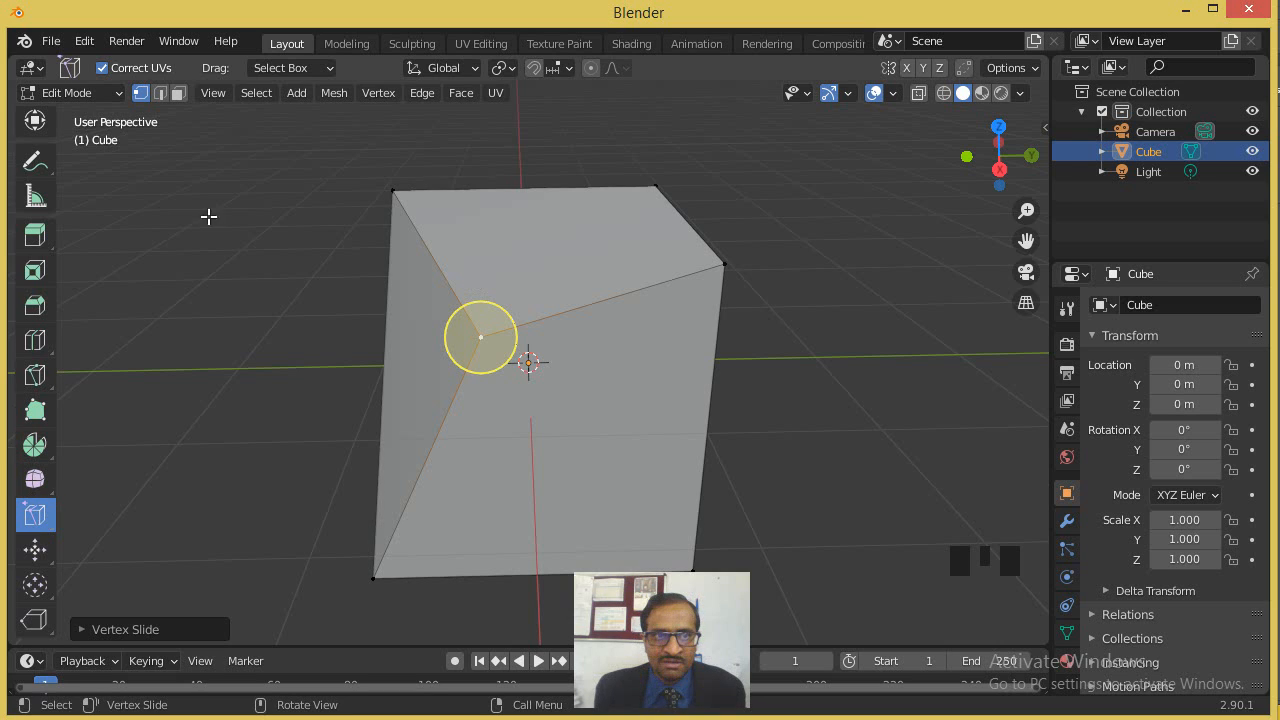
Step: In edge select mode, select the front top edge and use Edge Slide to slide it toward the back of the top face
left_click(161, 92)
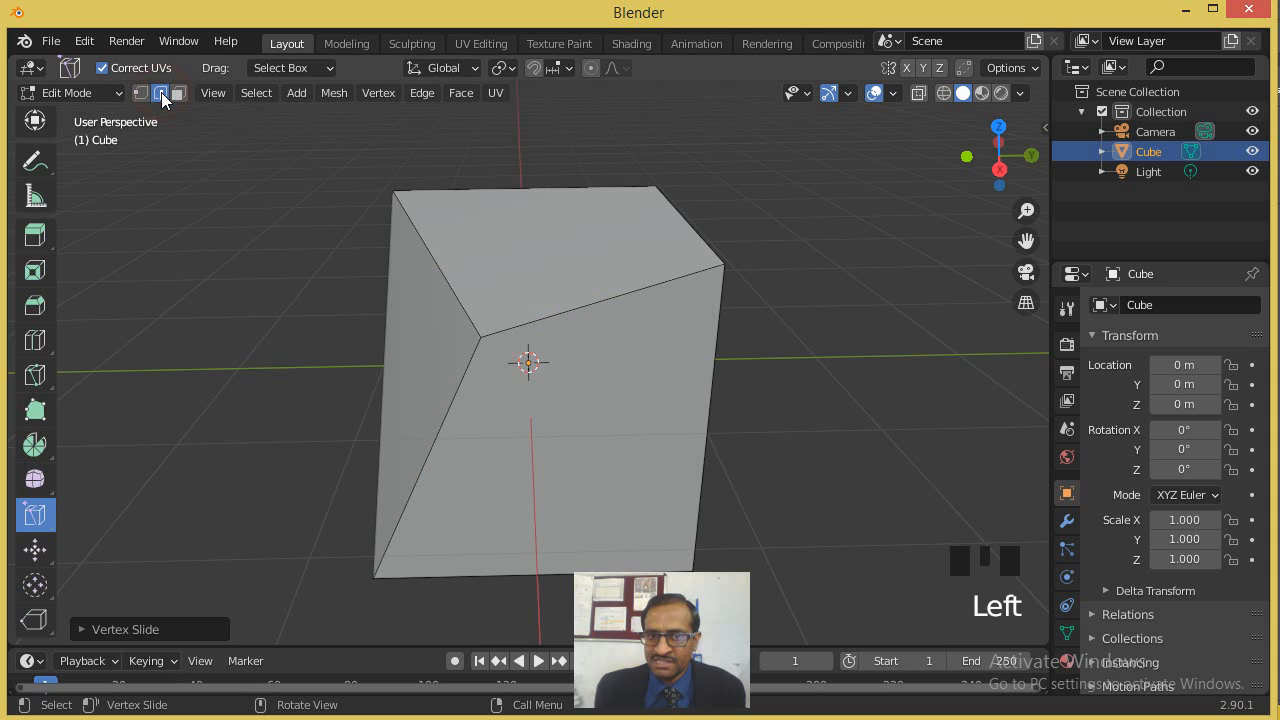
left_click(528, 319)
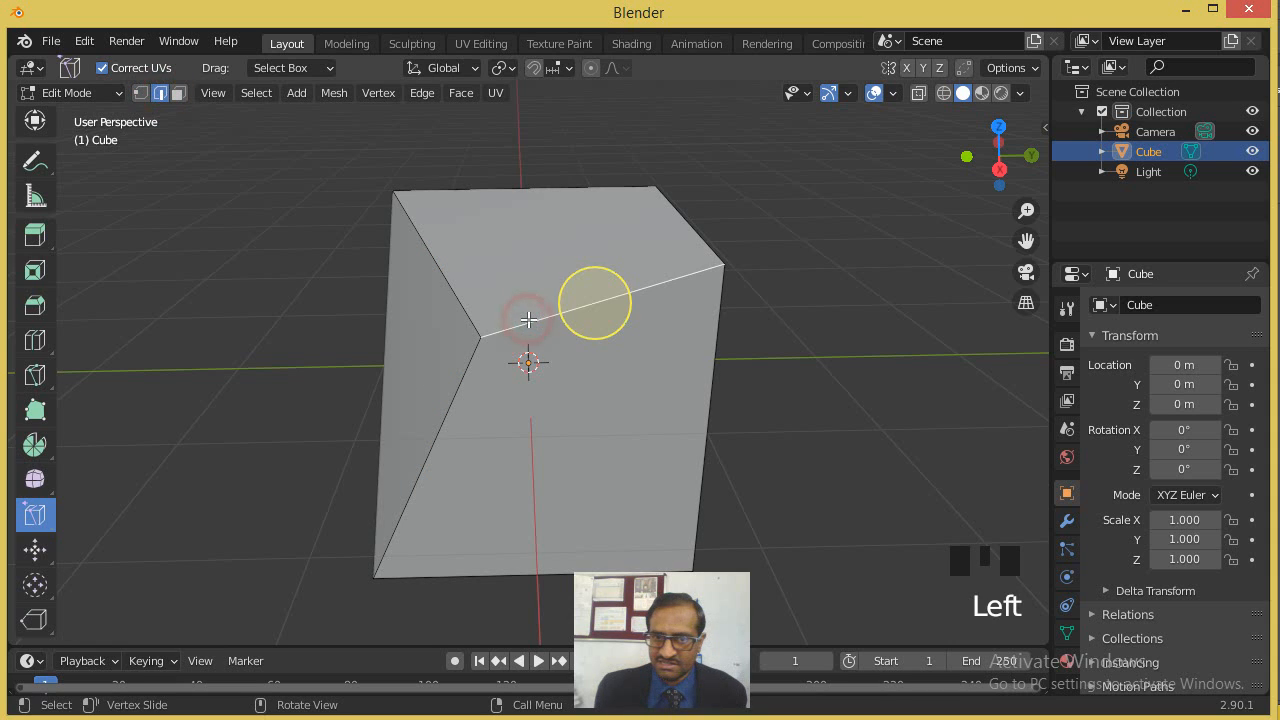
left_click_drag(35, 515, 110, 518)
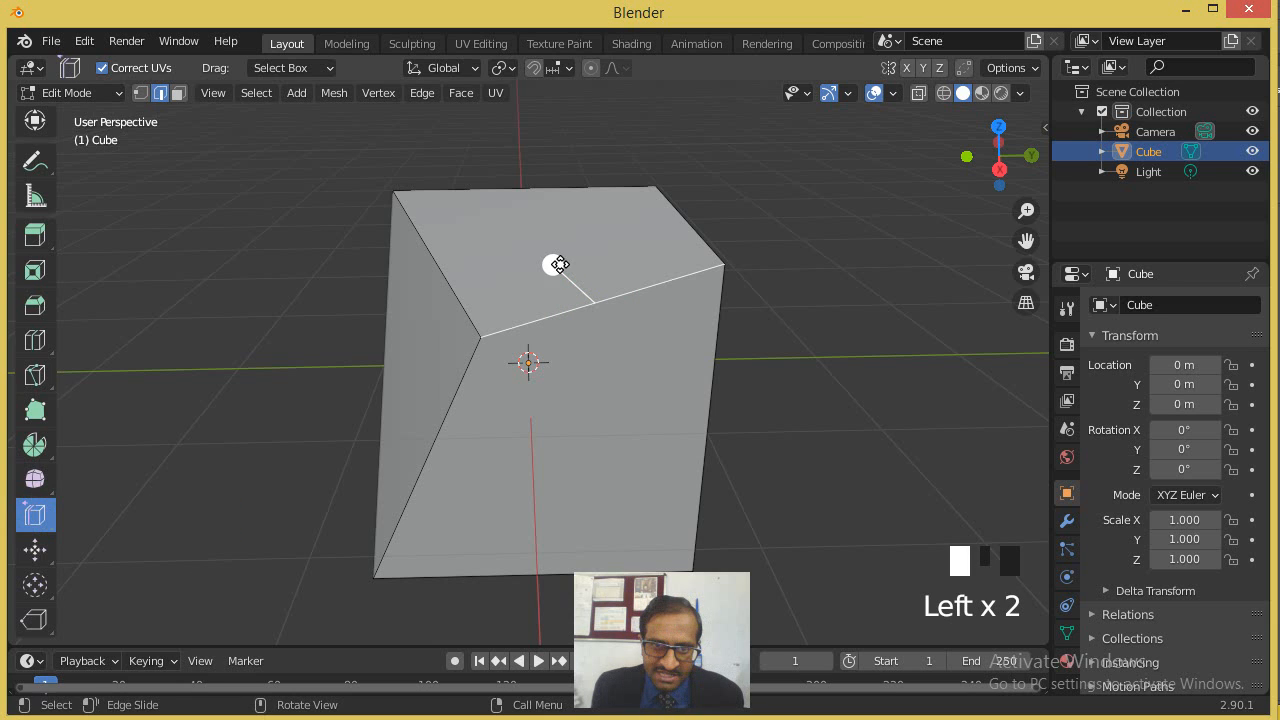
left_click_drag(553, 264, 545, 188)
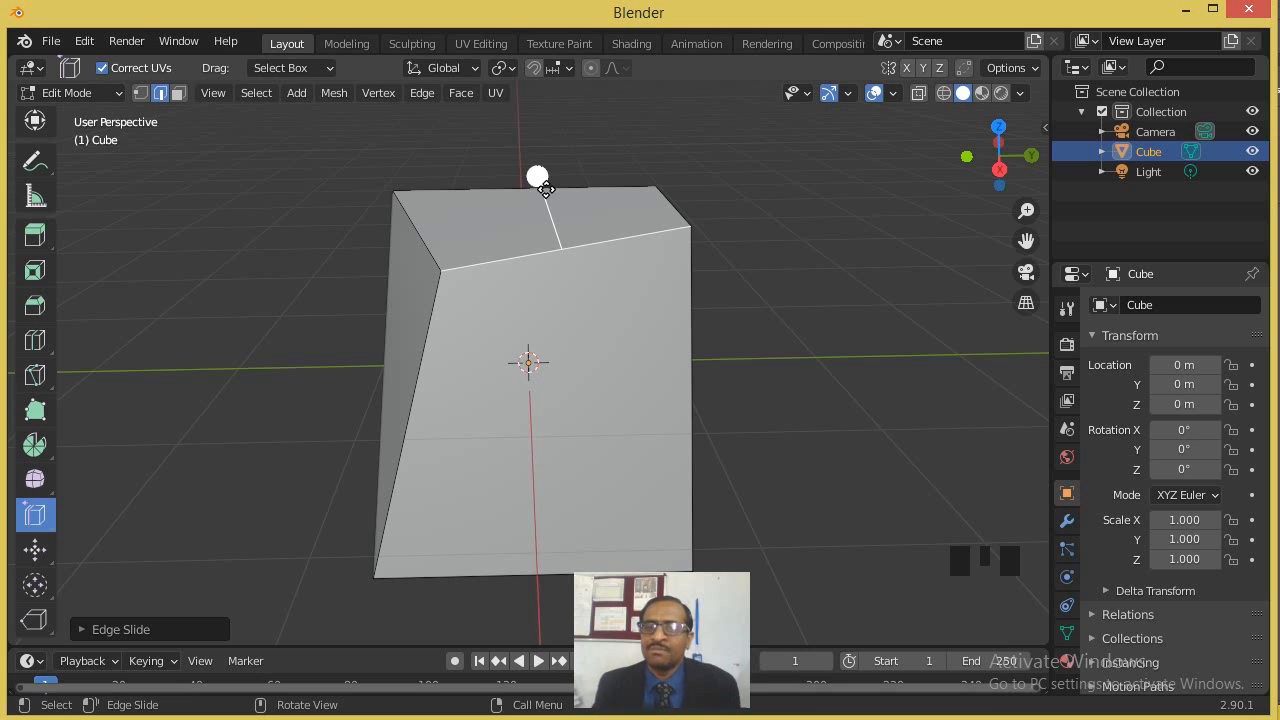
left_click_drag(541, 175, 540, 167)
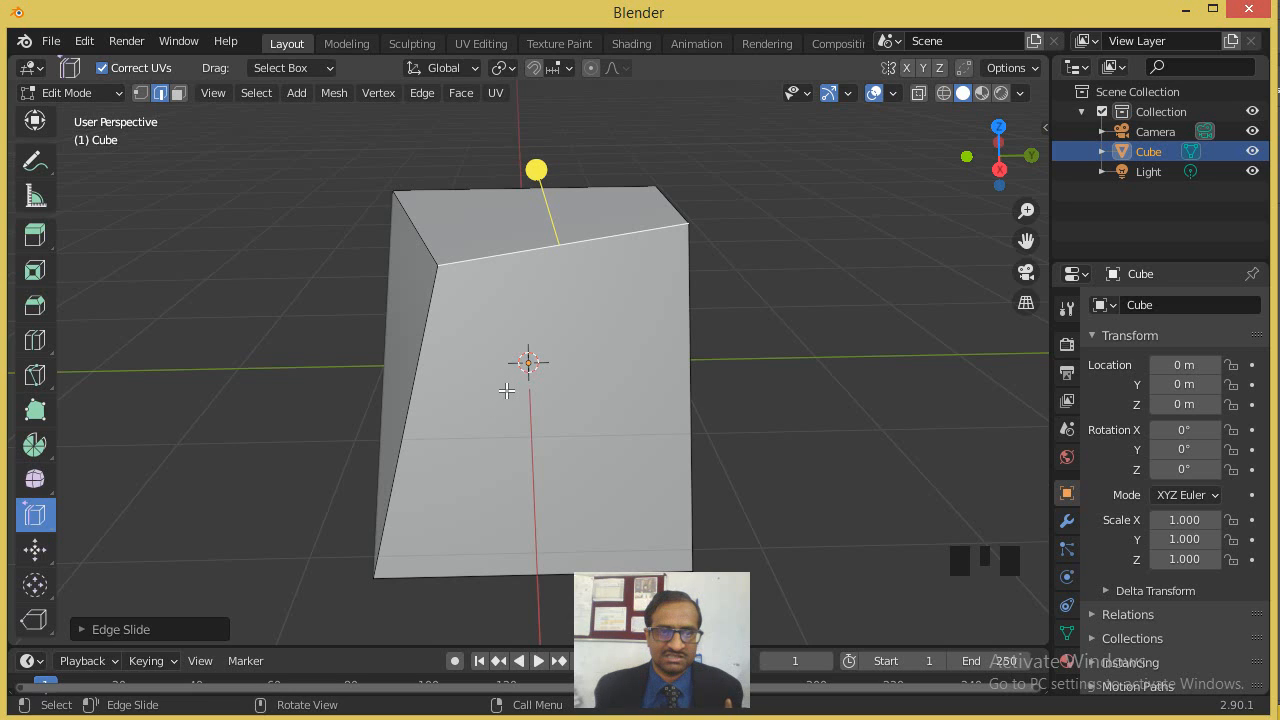
left_click(36, 517)
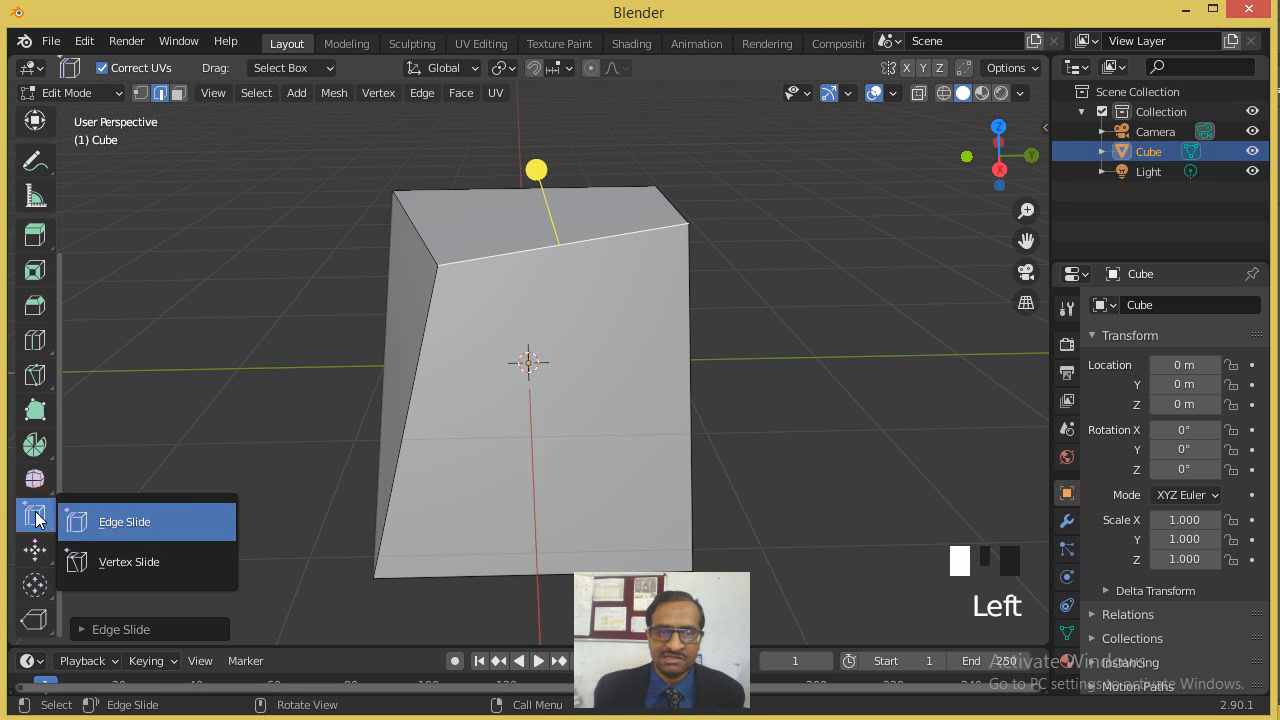
left_click(130, 519)
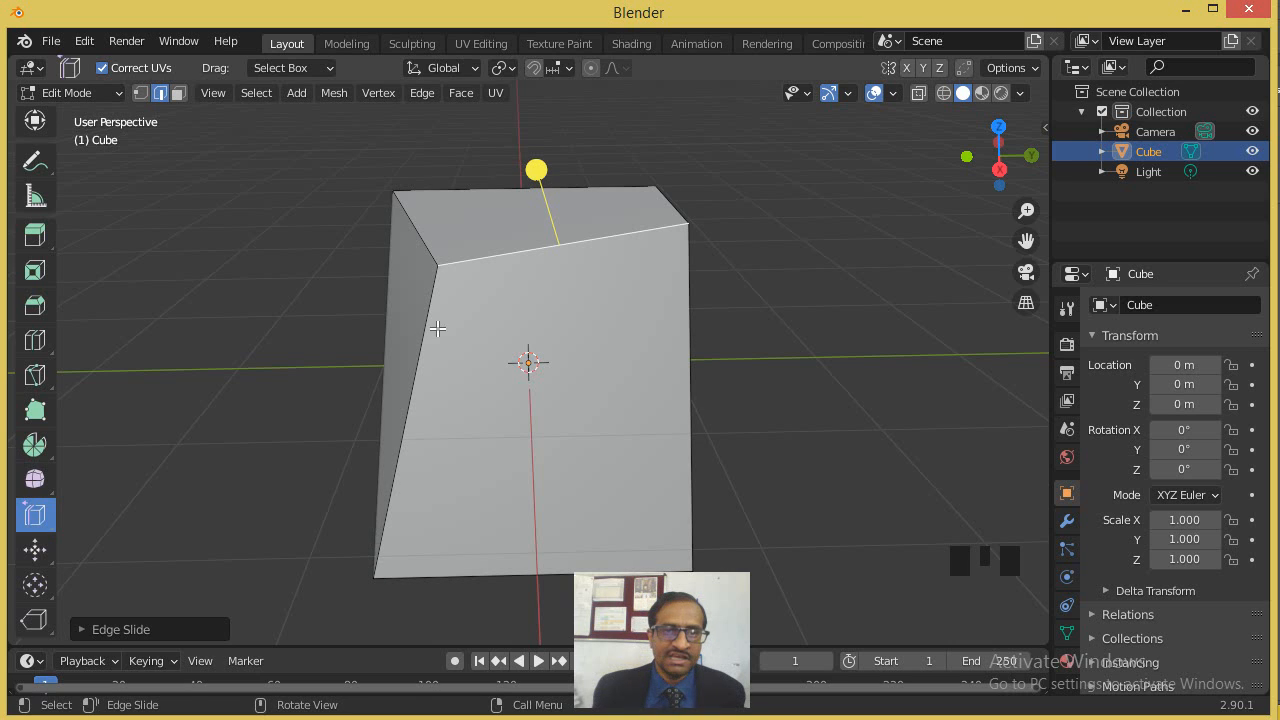
left_click(333, 95)
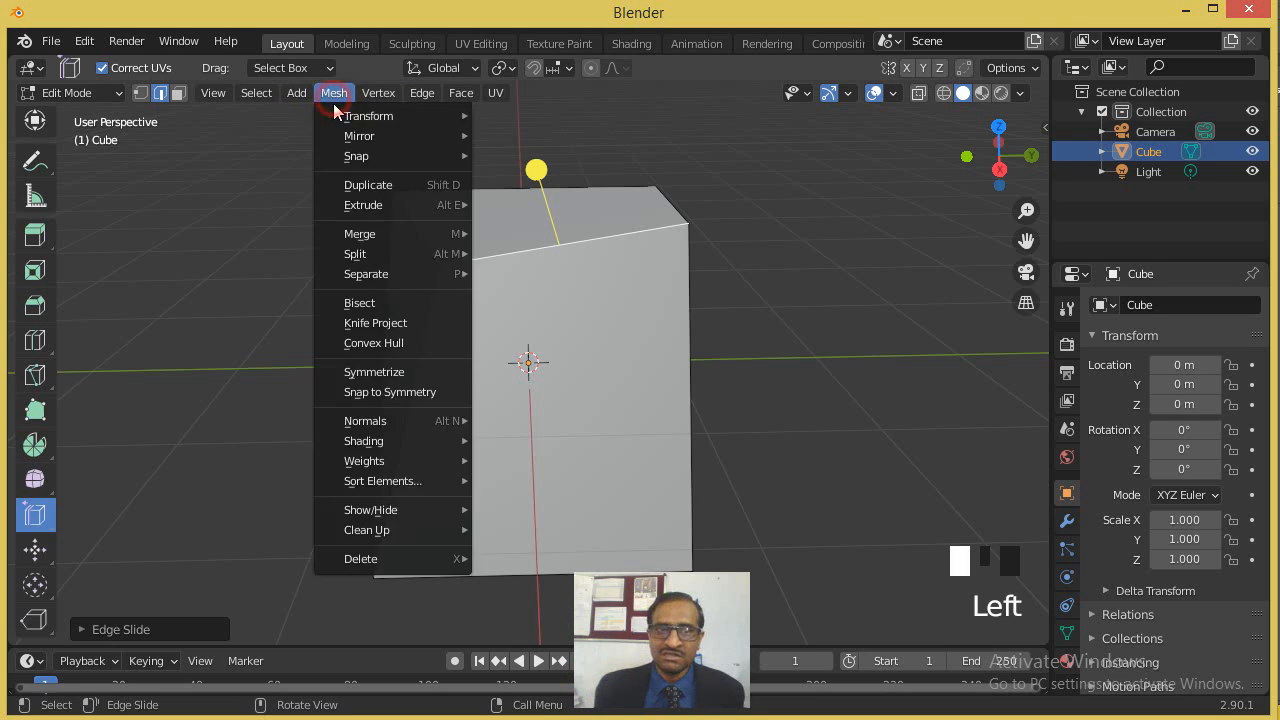
left_click(820, 205)
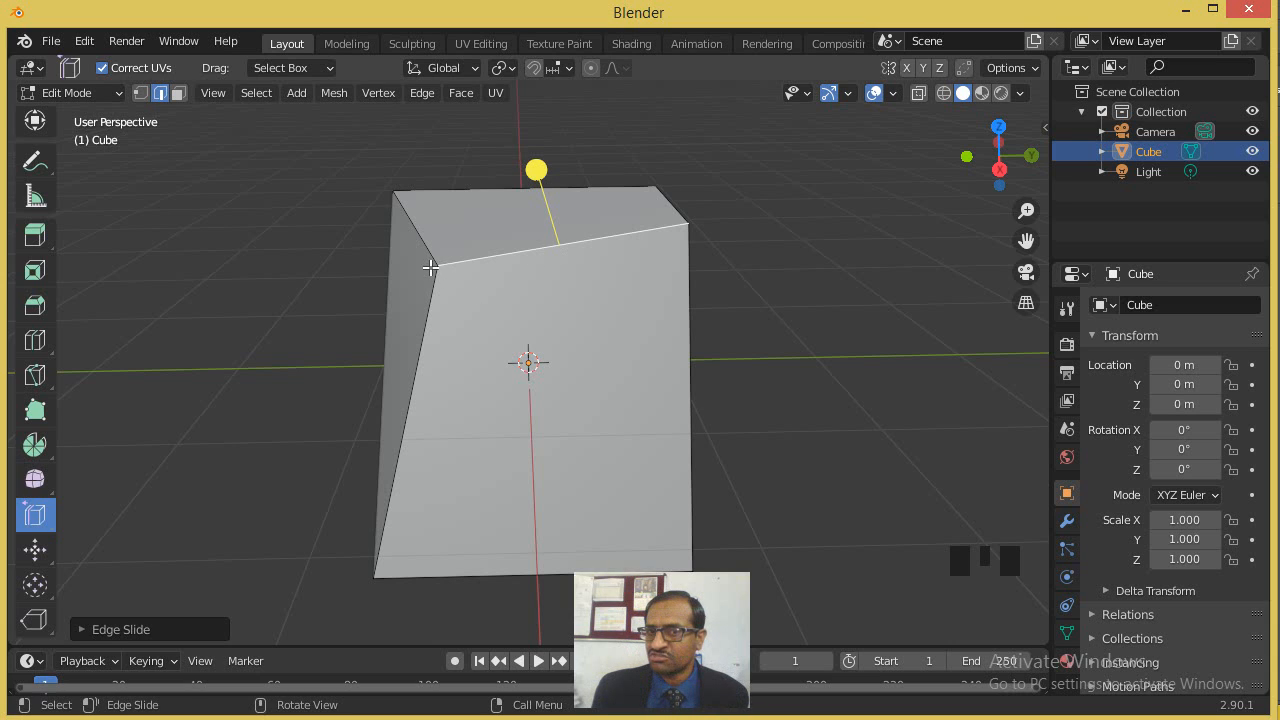
mouse_move(435, 268)
middle_mouse_down()
mouse_move(511, 297)
mouse_move(437, 288)
middle_mouse_up()
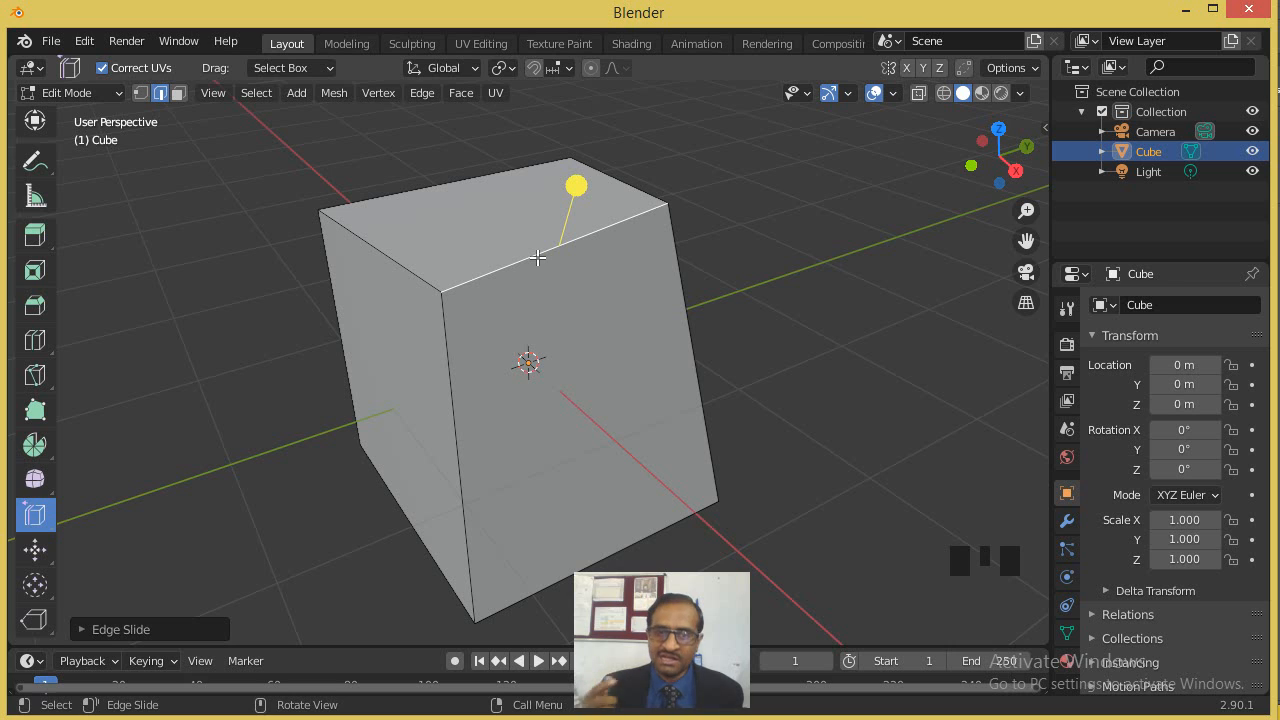
middle_click_drag(420, 334, 440, 257)
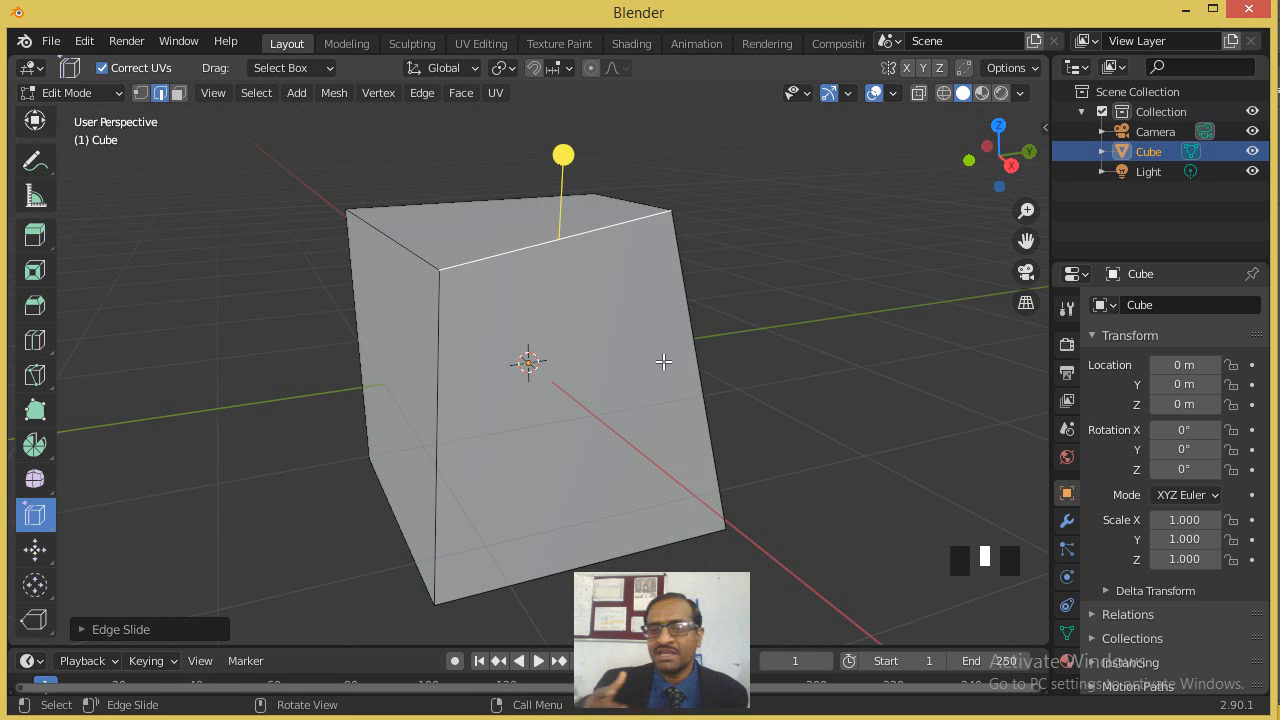
middle_click_drag(370, 305, 305, 236)
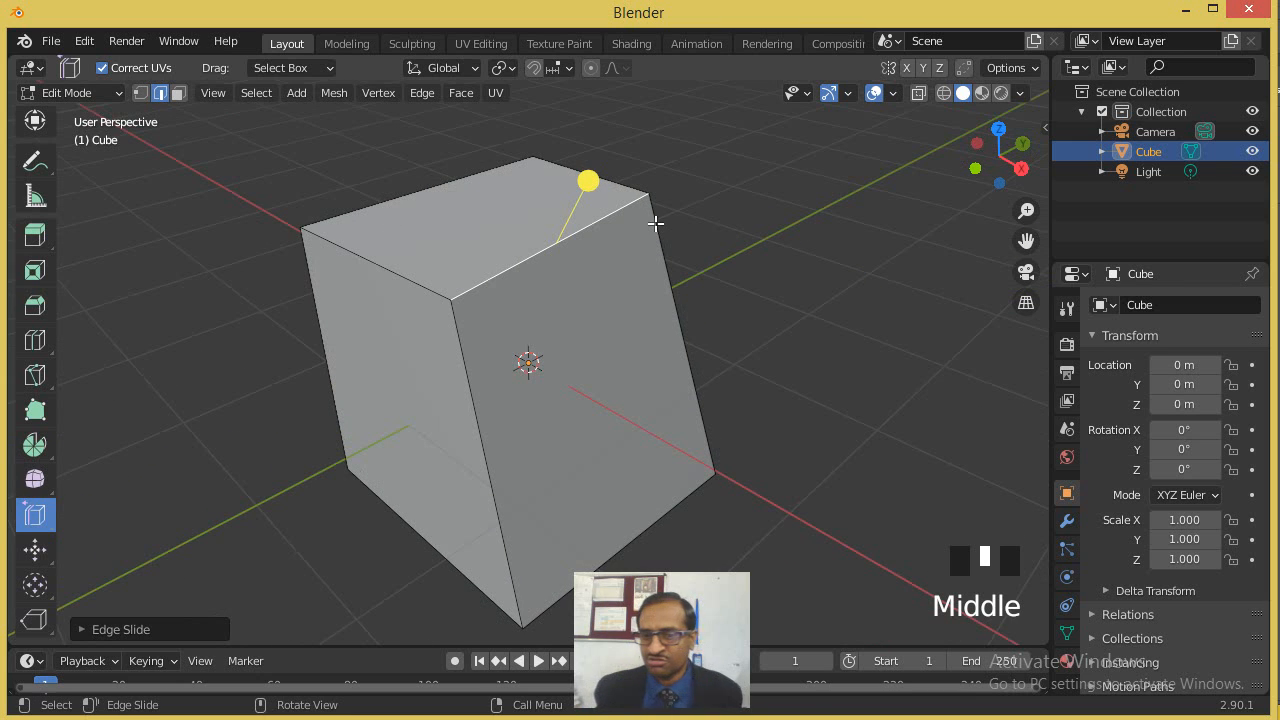